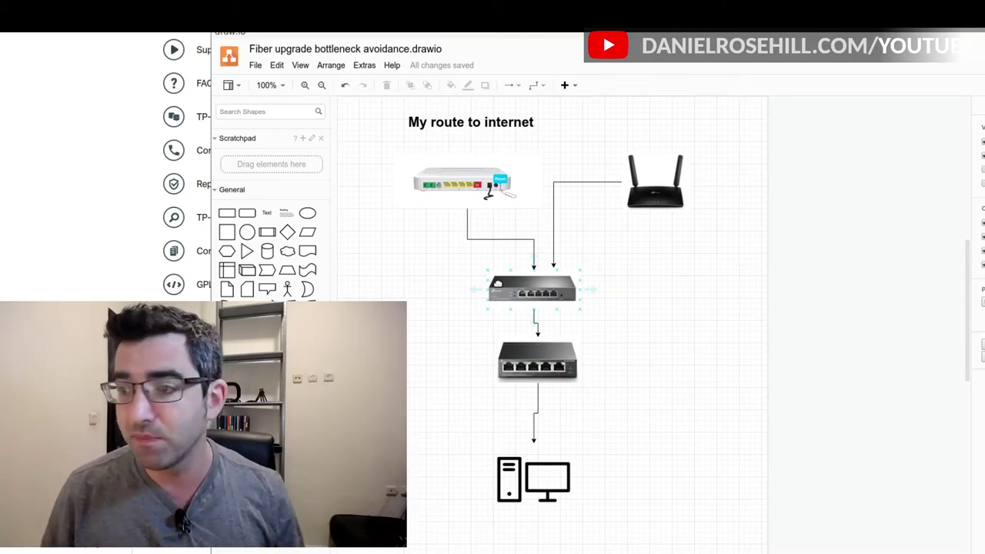
Examine the internet route diagram from the modem and antenna router through the VPN router and switch to the computer
{"action": "left_click", "coordinate": [524, 360]}
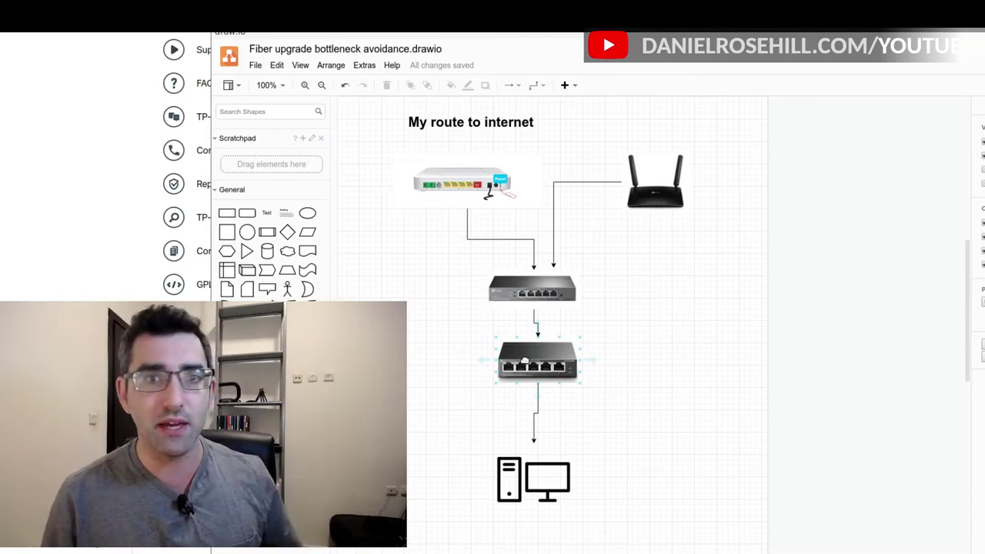
{"action": "left_click", "coordinate": [545, 299]}
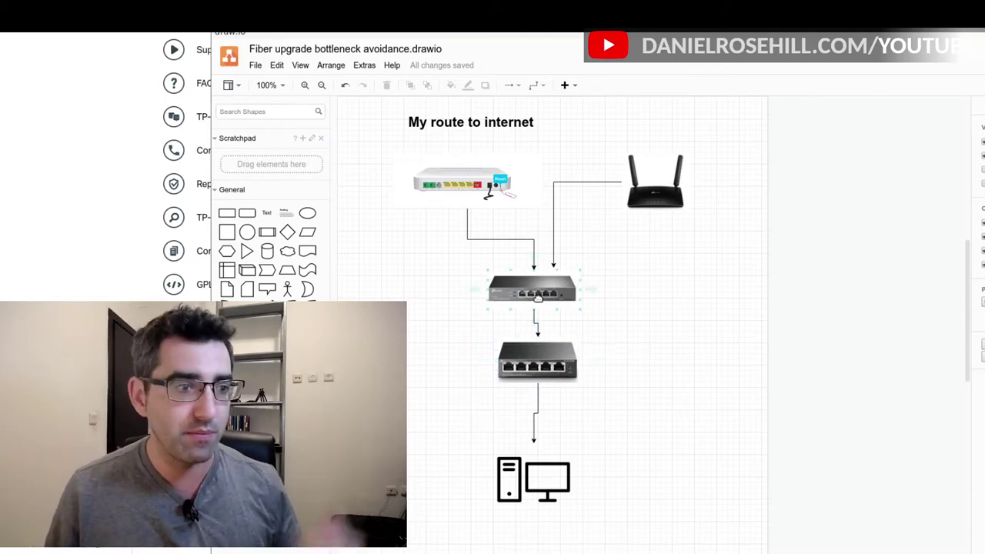
{"action": "left_click", "coordinate": [419, 380]}
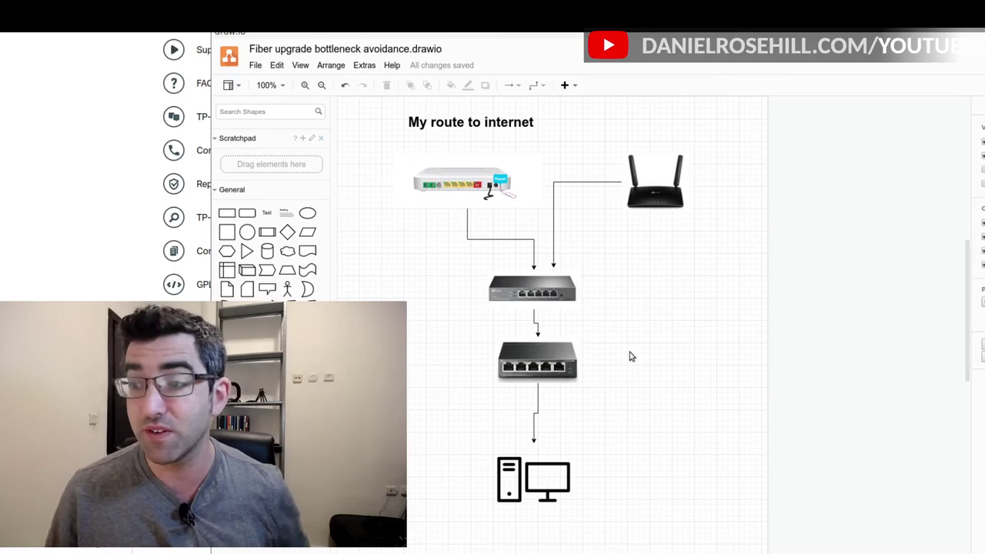
{"action": "left_click", "coordinate": [524, 289]}
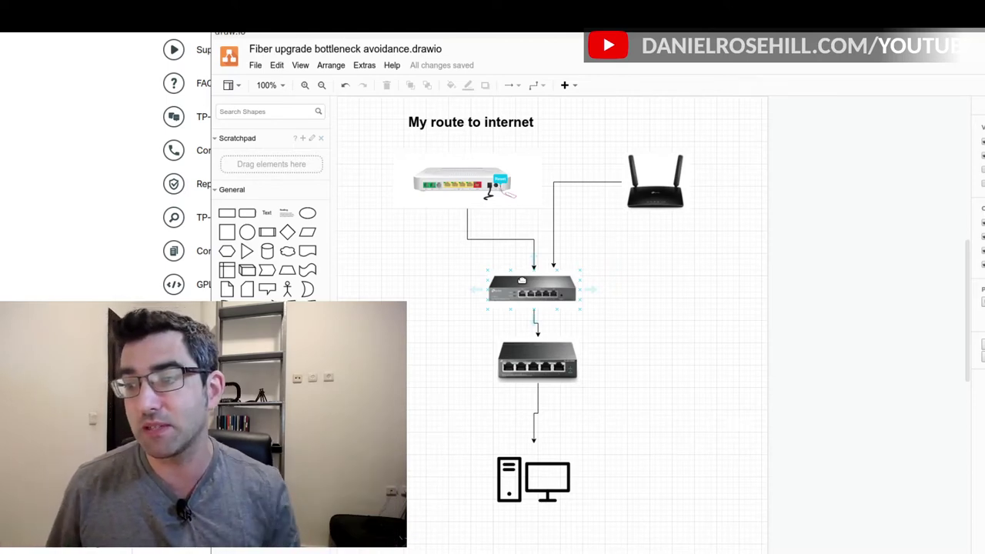
{"action": "left_click", "coordinate": [604, 327]}
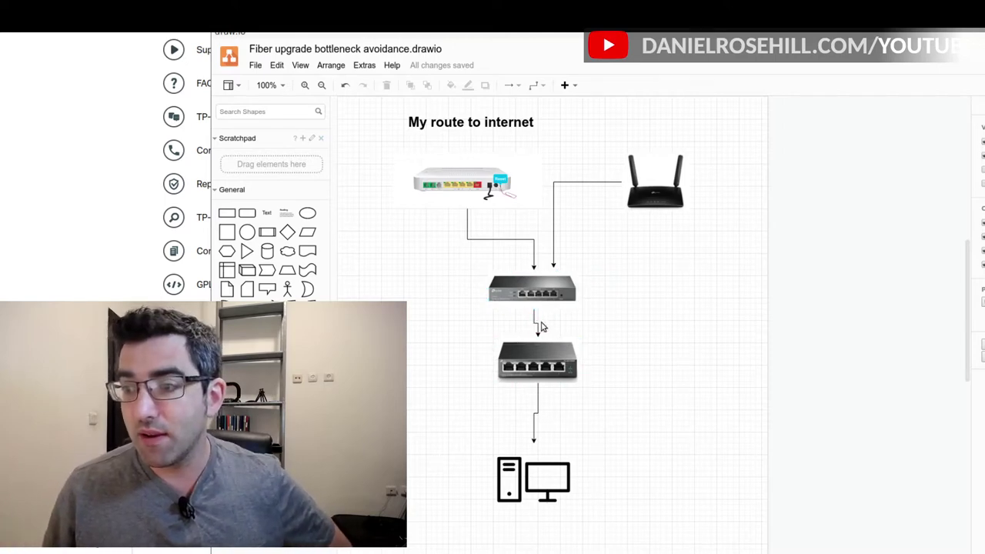
{"action": "left_click", "coordinate": [540, 271]}
{"action": "scroll", "coordinate": [540, 271], "scroll_direction": "up", "scroll_amount": 3}
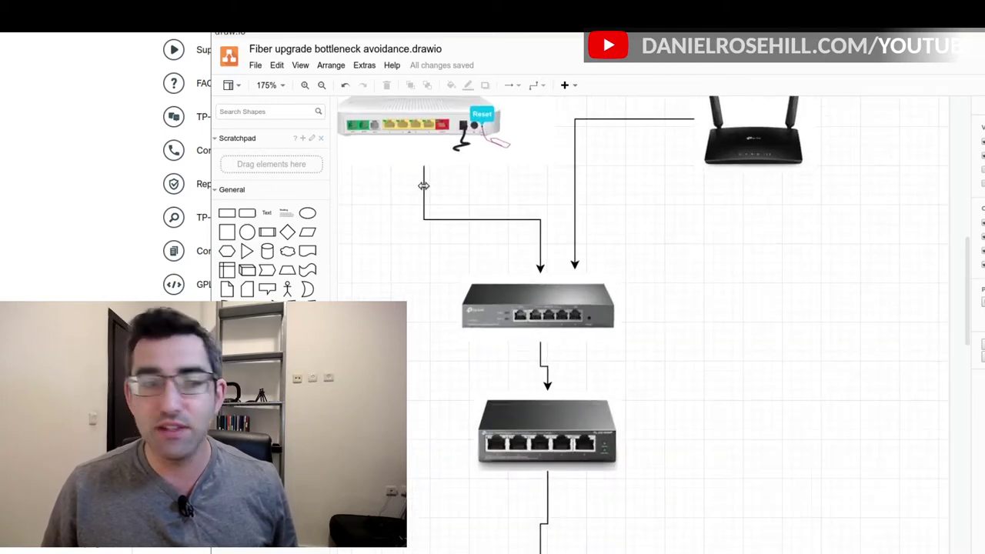
{"action": "scroll", "coordinate": [440, 221], "scroll_direction": "up", "scroll_amount": 3}
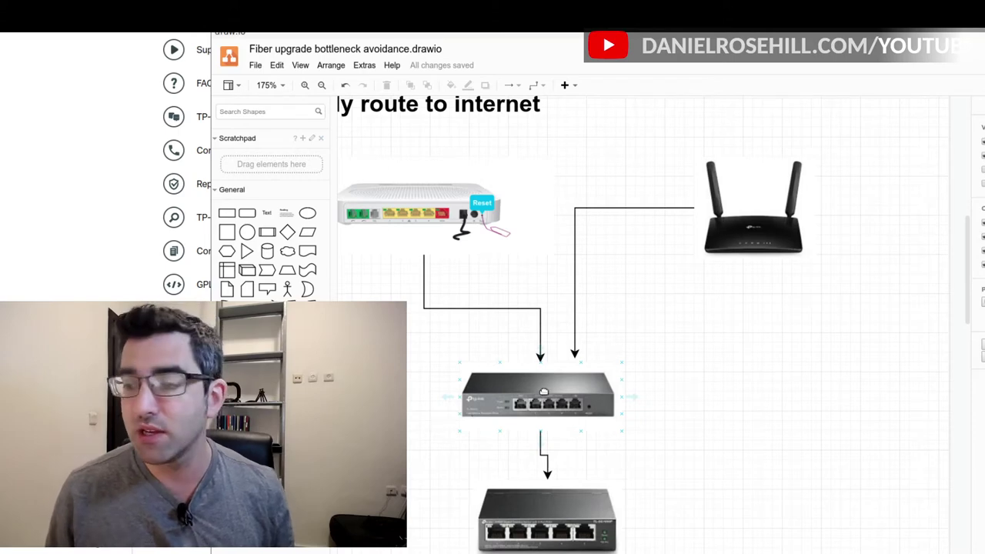
{"action": "left_click", "coordinate": [543, 396]}
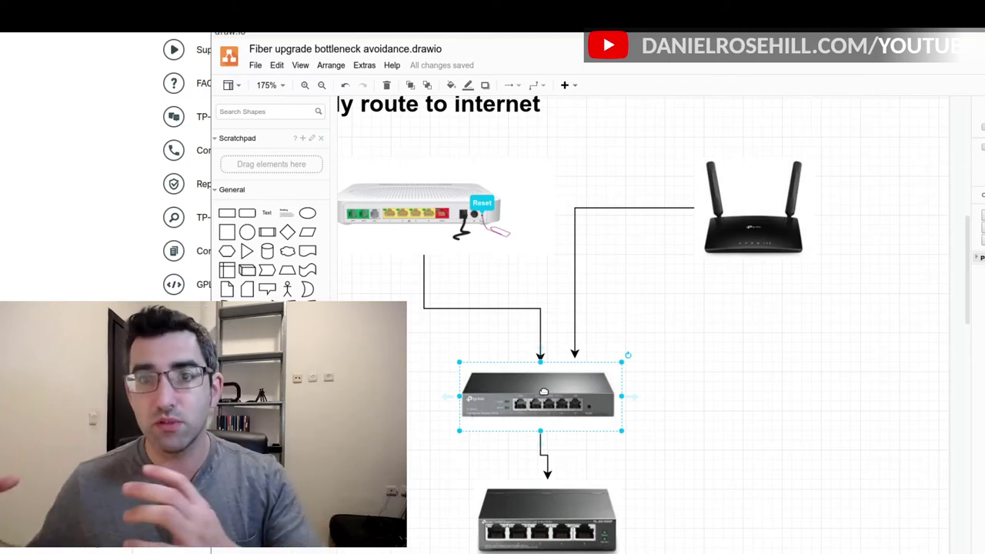
{"action": "scroll", "coordinate": [690, 461], "scroll_direction": "down", "scroll_amount": 5}
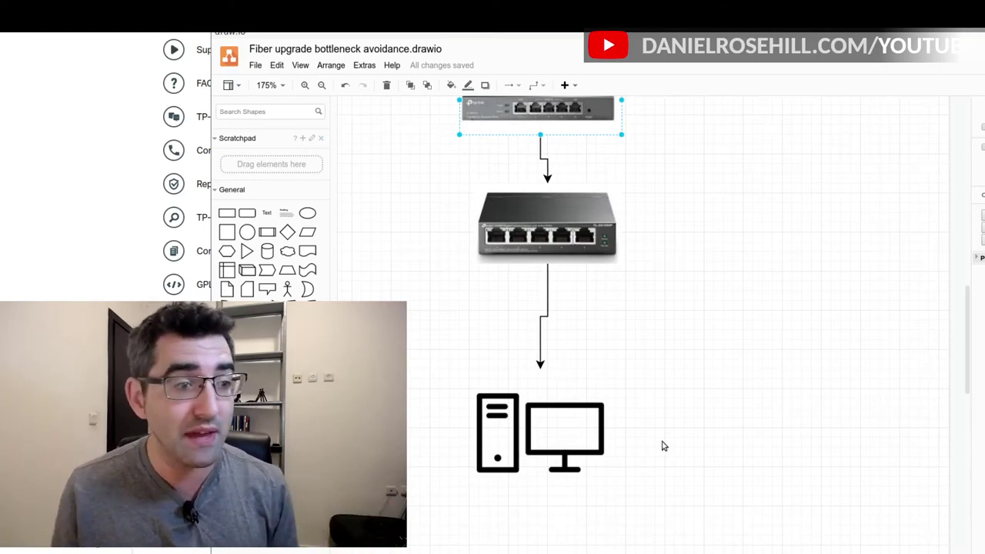
{"action": "scroll", "coordinate": [682, 420], "scroll_direction": "down", "scroll_amount": 4}
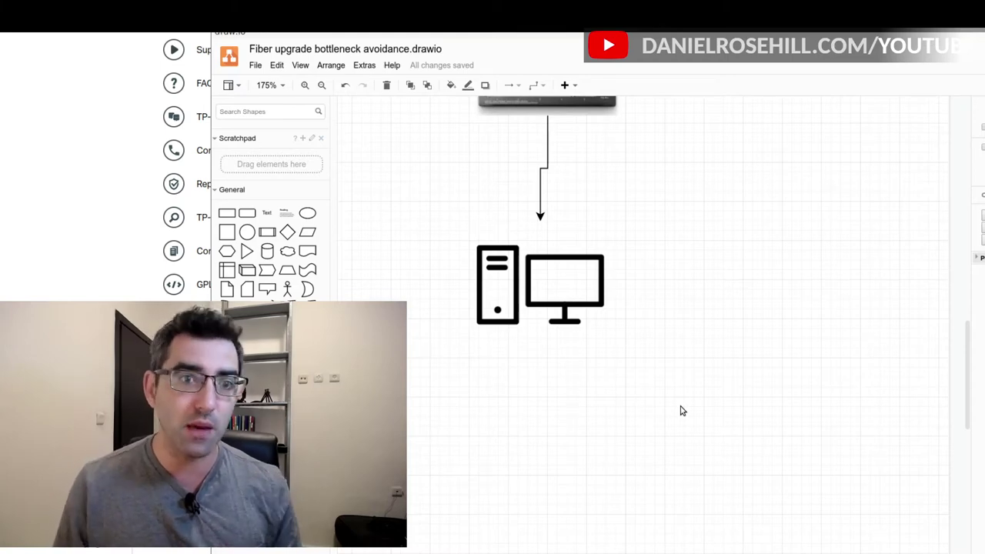
{"action": "scroll", "coordinate": [680, 411], "scroll_direction": "up", "scroll_amount": 10}
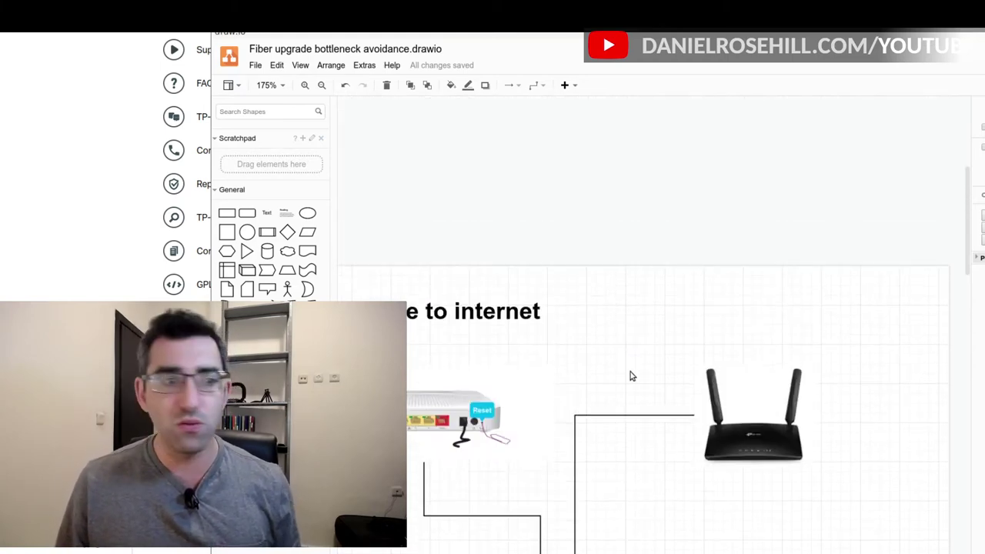
{"action": "scroll", "coordinate": [630, 376], "scroll_direction": "down", "scroll_amount": 3}
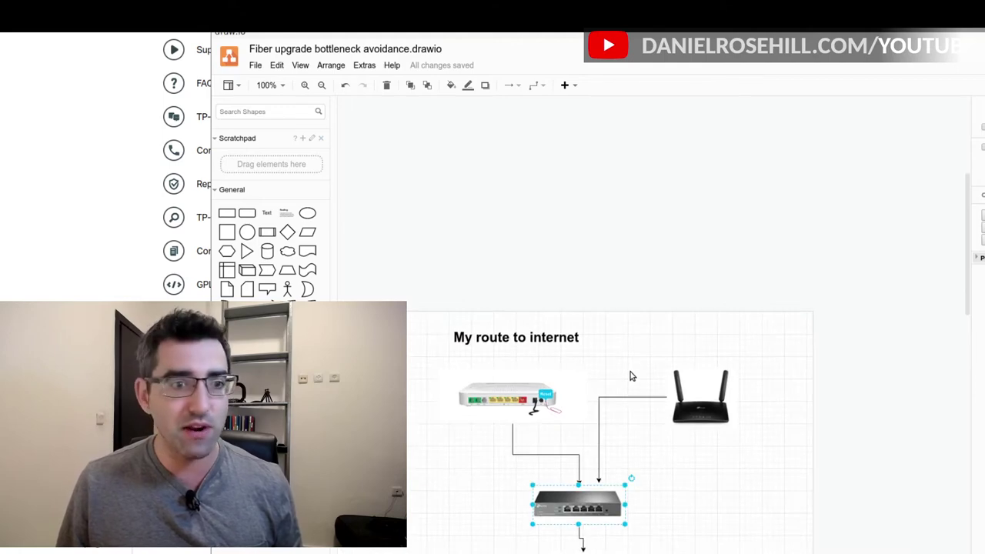
{"action": "scroll", "coordinate": [629, 375], "scroll_direction": "down", "scroll_amount": 5}
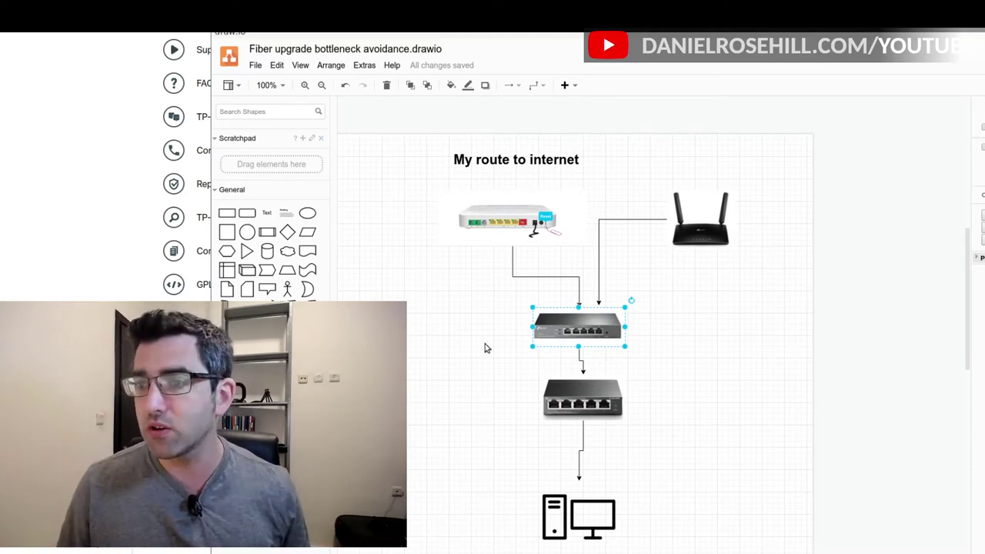
Add a rectangle labelled "Wifi access point" beside the VPN router and switch, and draw a connector to it from the VPN router
{"action": "scroll", "coordinate": [464, 351], "scroll_direction": "down", "scroll_amount": 3}
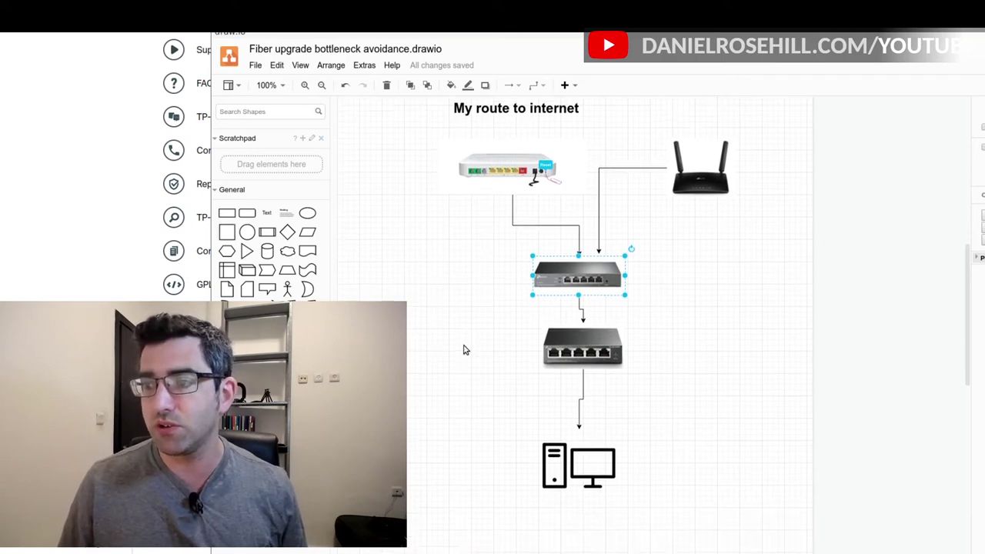
{"action": "left_click", "coordinate": [233, 214]}
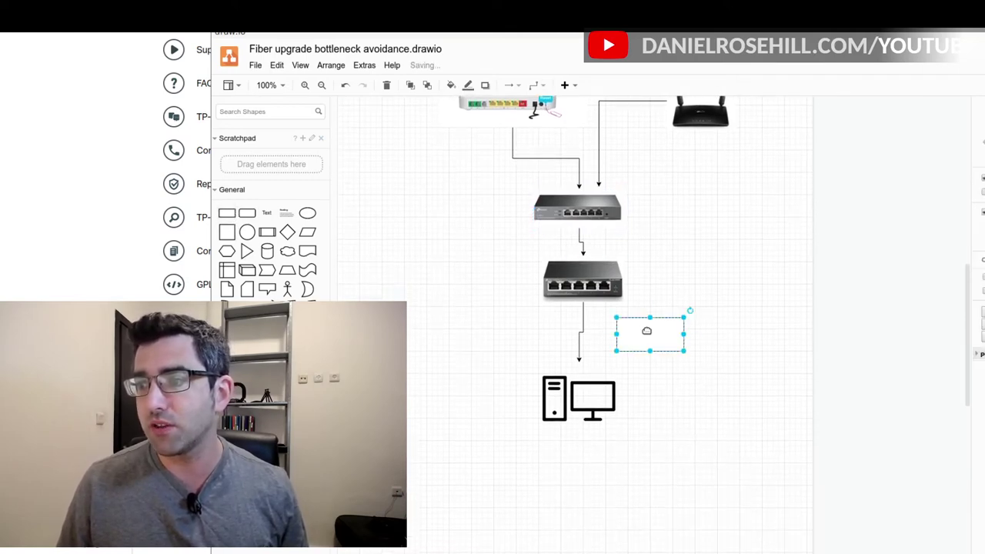
{"action": "left_click_drag", "start_coordinate": [648, 331], "coordinate": [392, 250]}
{"action": "double_click", "coordinate": [393, 250]}
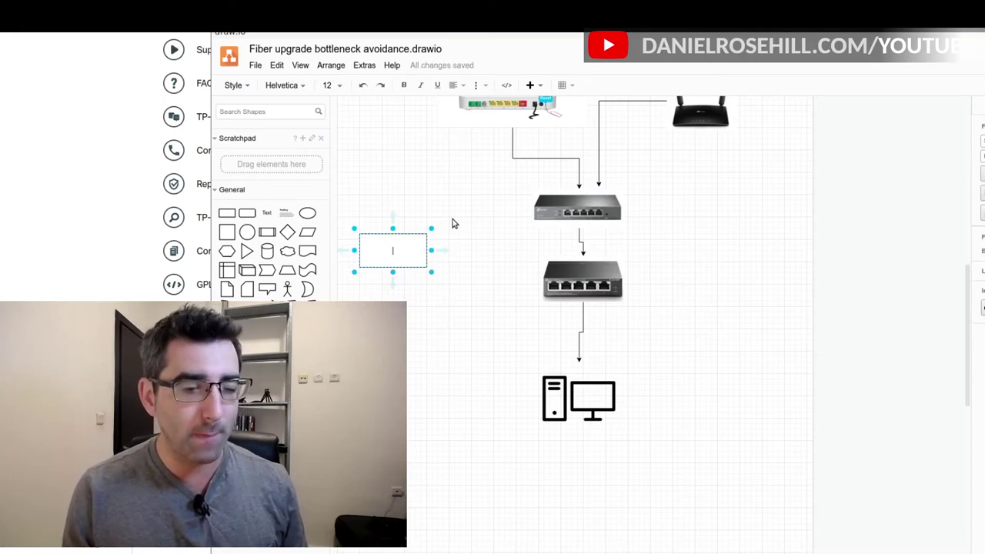
{"action": "type", "text": "Wifi access point"}
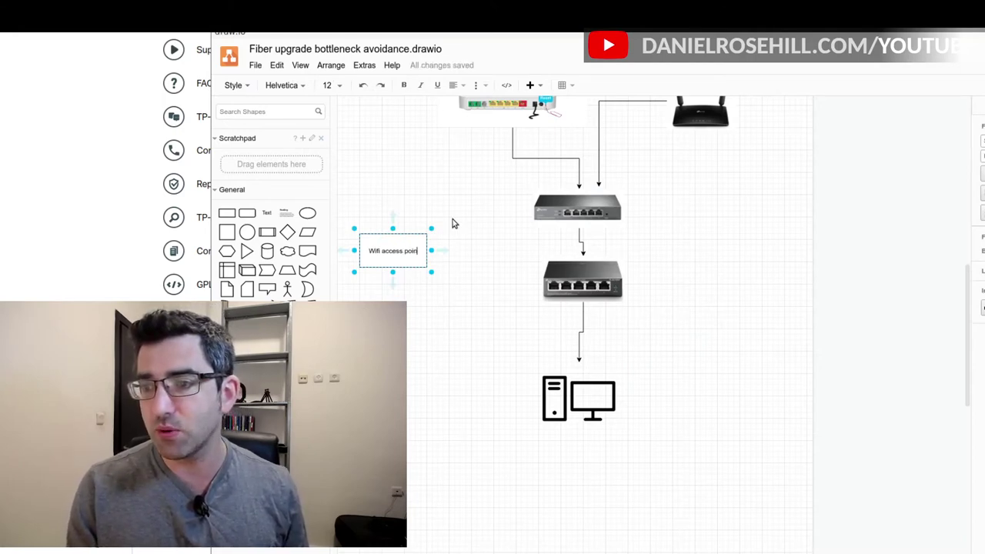
{"action": "left_click", "coordinate": [418, 440]}
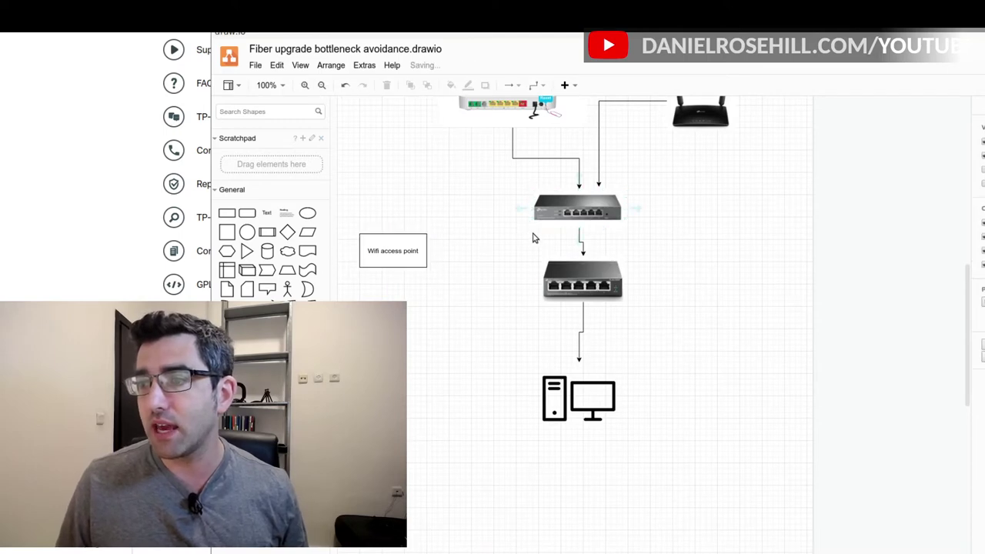
{"action": "left_click_drag", "start_coordinate": [526, 212], "coordinate": [394, 246]}
{"action": "key", "text": "Escape"}
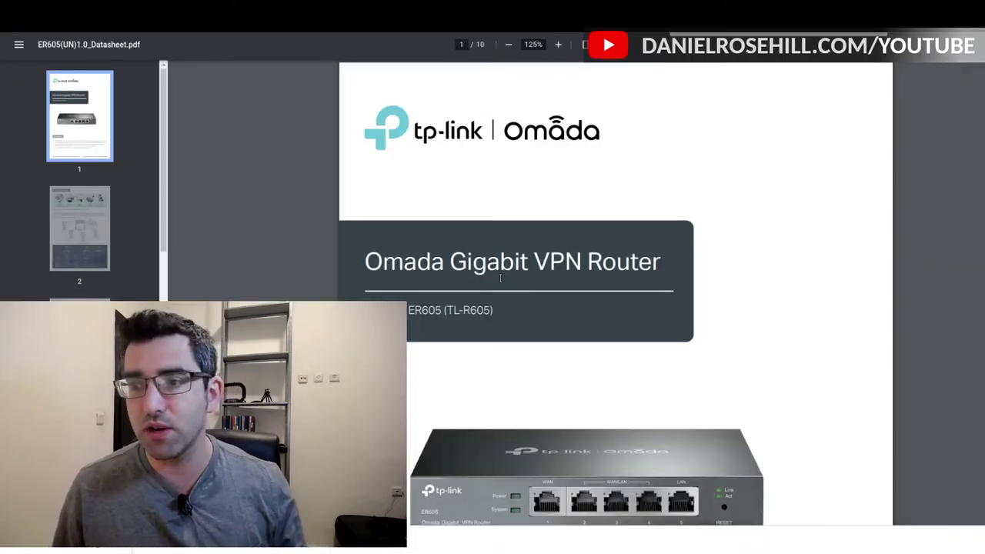
Switch to the ER605 datasheet PDF and examine the router's front ports and the Highlights list on the first page
{"action": "scroll", "coordinate": [588, 310], "scroll_direction": "down", "scroll_amount": 2}
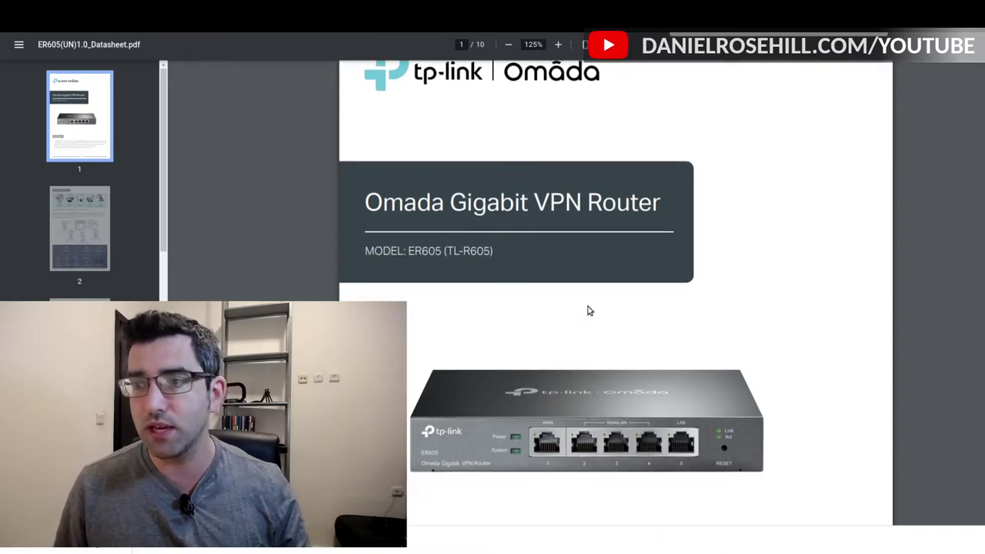
{"action": "scroll", "coordinate": [586, 310], "scroll_direction": "up", "scroll_amount": 1}
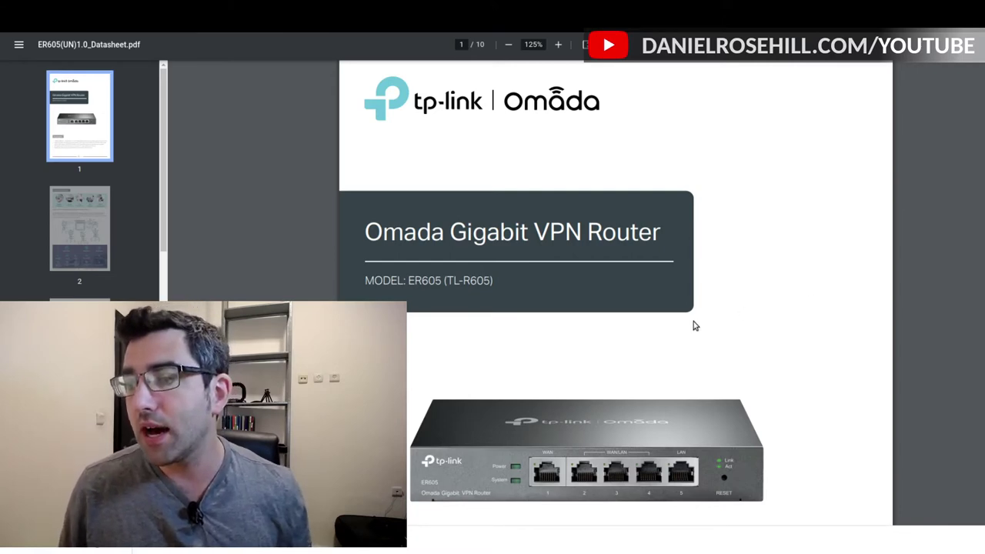
{"action": "scroll", "coordinate": [692, 323], "scroll_direction": "down", "scroll_amount": 1}
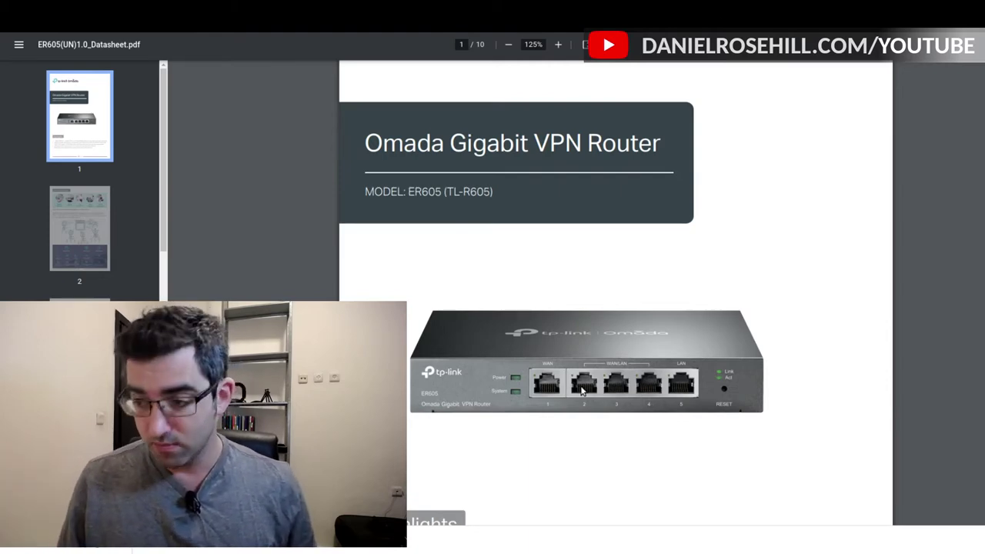
{"action": "scroll", "coordinate": [558, 369], "scroll_direction": "down", "scroll_amount": 4}
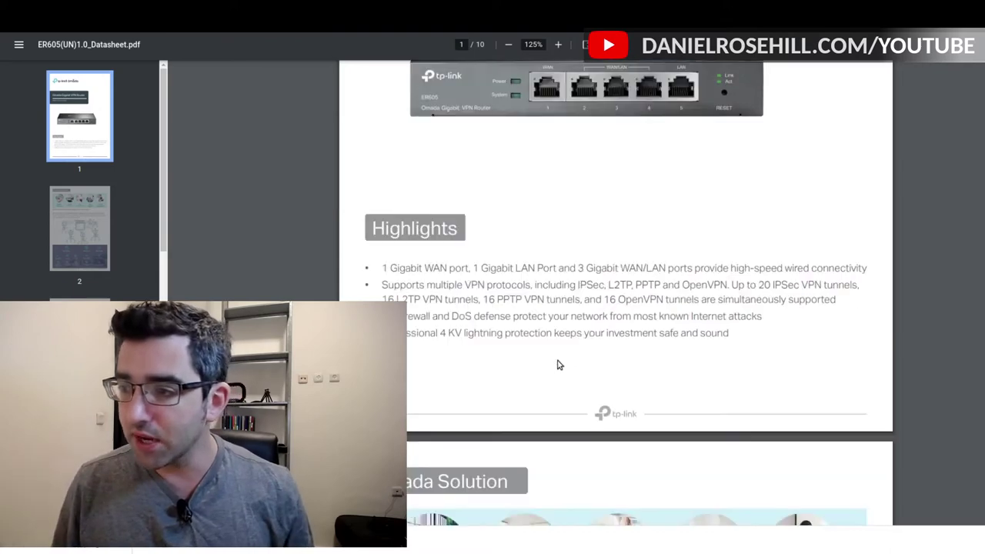
{"action": "scroll", "coordinate": [559, 368], "scroll_direction": "down", "scroll_amount": 3}
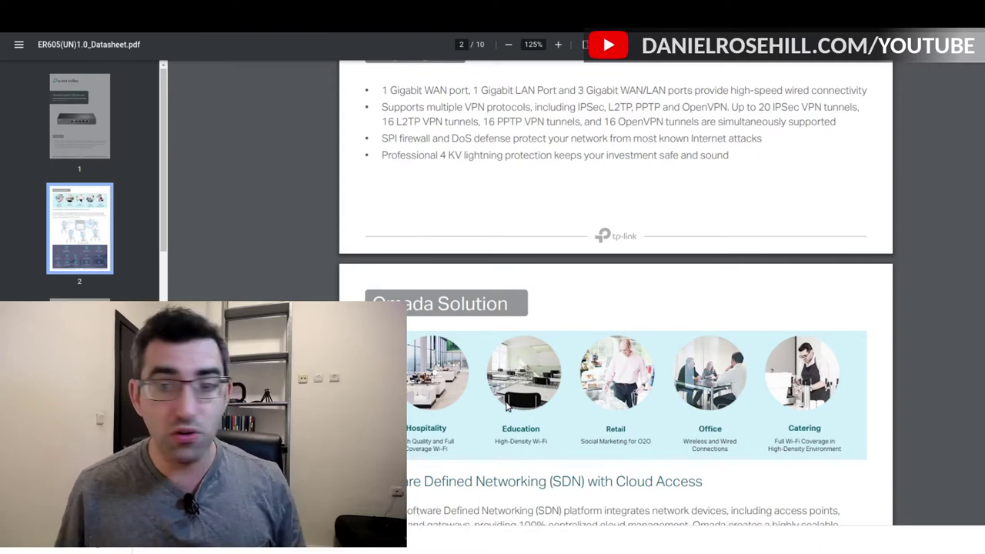
Go through the Omada solution pages of the datasheet to the Specifications table on page 8
{"action": "scroll", "coordinate": [528, 282], "scroll_direction": "down", "scroll_amount": 14}
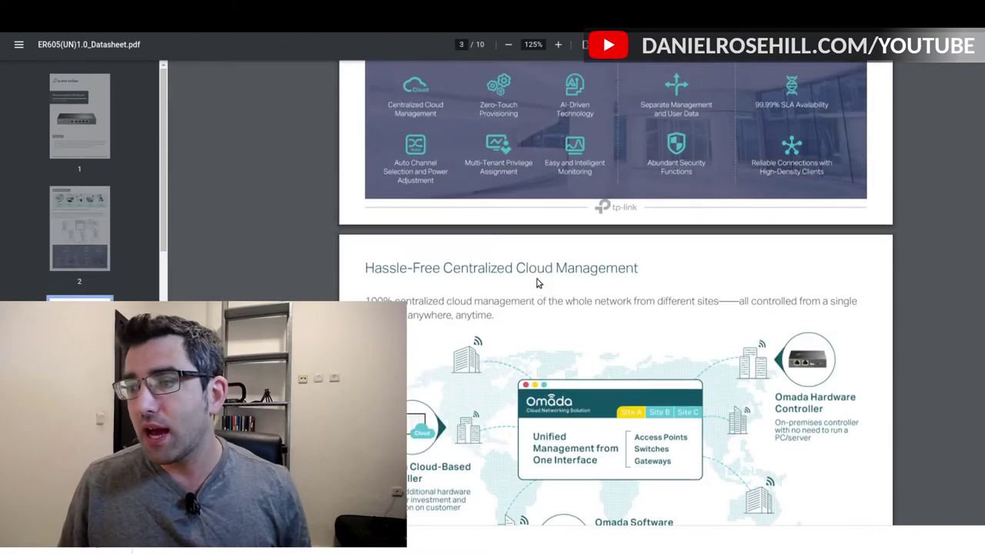
{"action": "scroll", "coordinate": [536, 283], "scroll_direction": "down", "scroll_amount": 5}
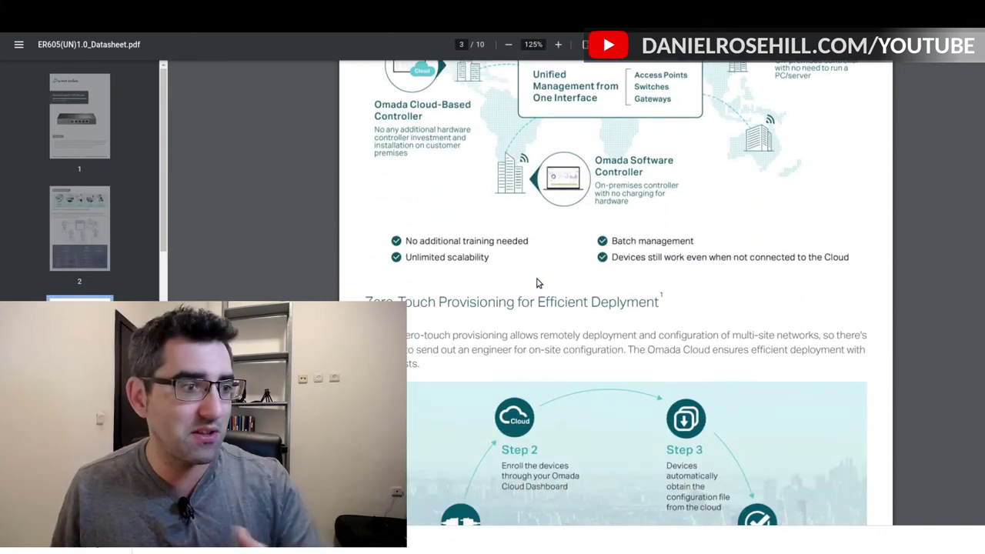
{"action": "scroll", "coordinate": [556, 260], "scroll_direction": "down", "scroll_amount": 7}
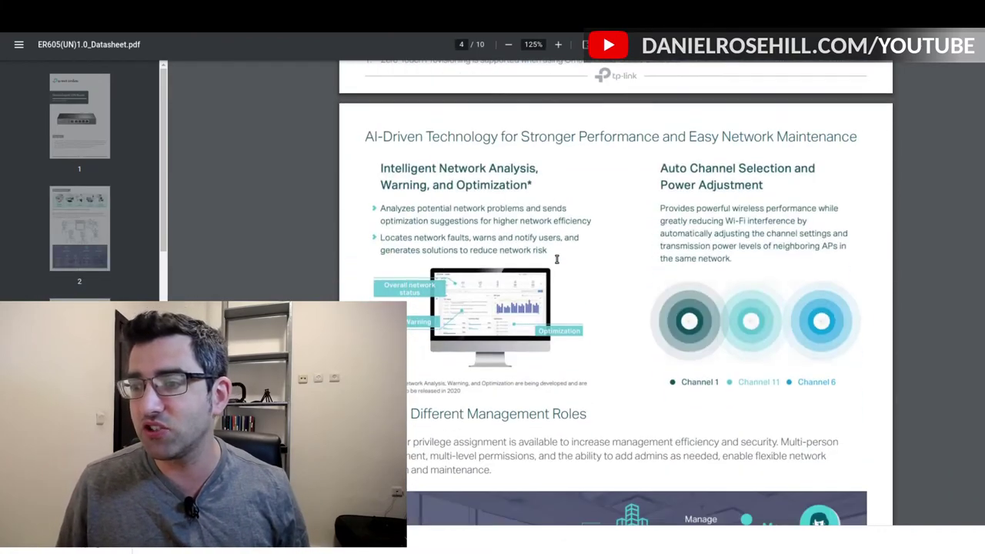
{"action": "scroll", "coordinate": [556, 259], "scroll_direction": "down", "scroll_amount": 2}
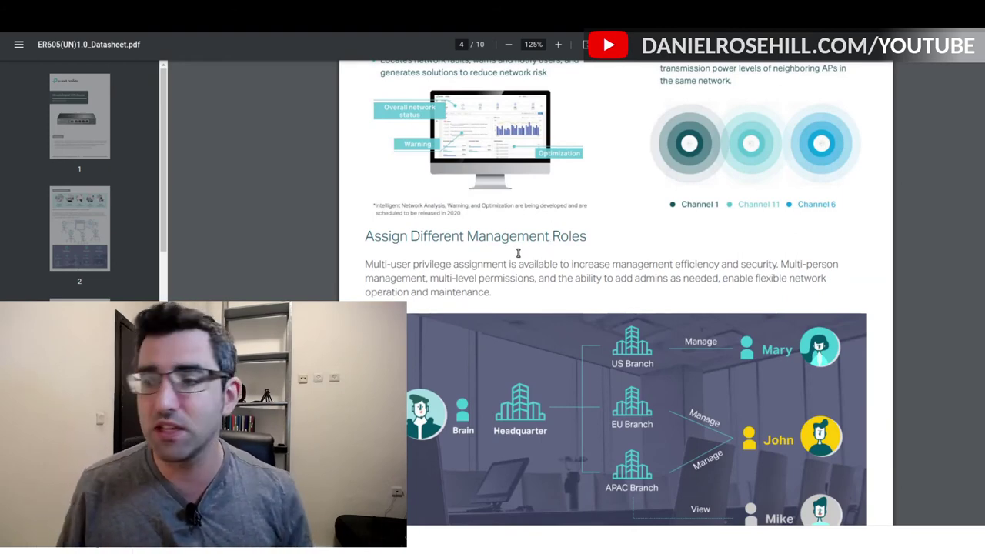
{"action": "scroll", "coordinate": [520, 202], "scroll_direction": "down", "scroll_amount": 10}
{"action": "scroll", "coordinate": [525, 209], "scroll_direction": "down", "scroll_amount": 20}
{"action": "scroll", "coordinate": [507, 252], "scroll_direction": "up", "scroll_amount": 1}
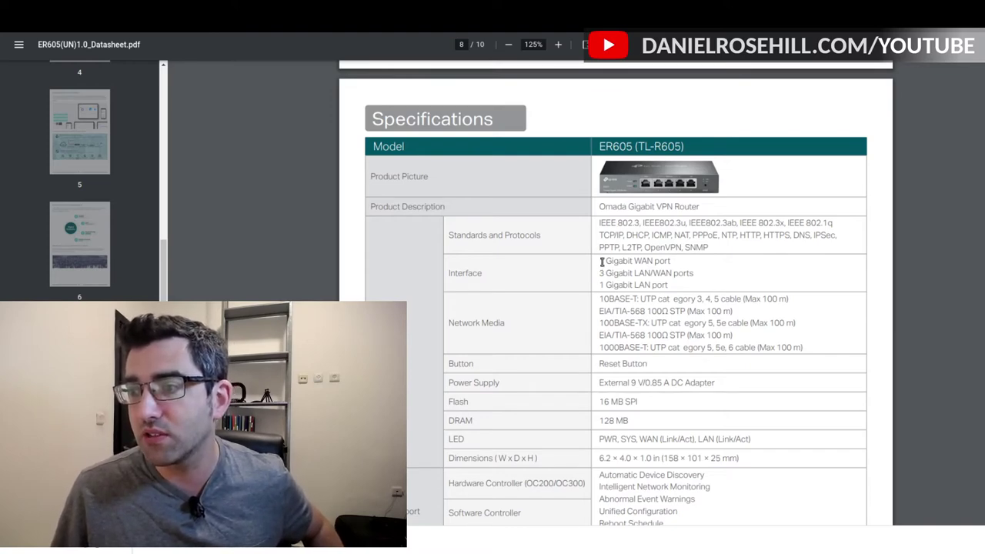
Check the Interface row of the Specifications table for the gigabit WAN, LAN/WAN and LAN ports, marking the entries while reading
{"action": "left_click_drag", "start_coordinate": [601, 261], "coordinate": [693, 259]}
{"action": "left_click", "coordinate": [675, 274]}
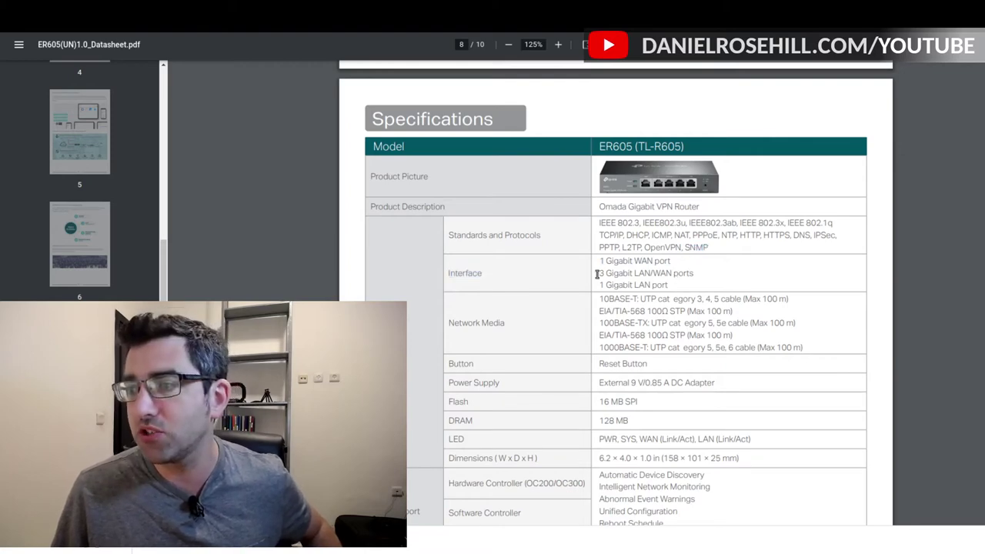
{"action": "left_click_drag", "start_coordinate": [597, 274], "coordinate": [726, 271]}
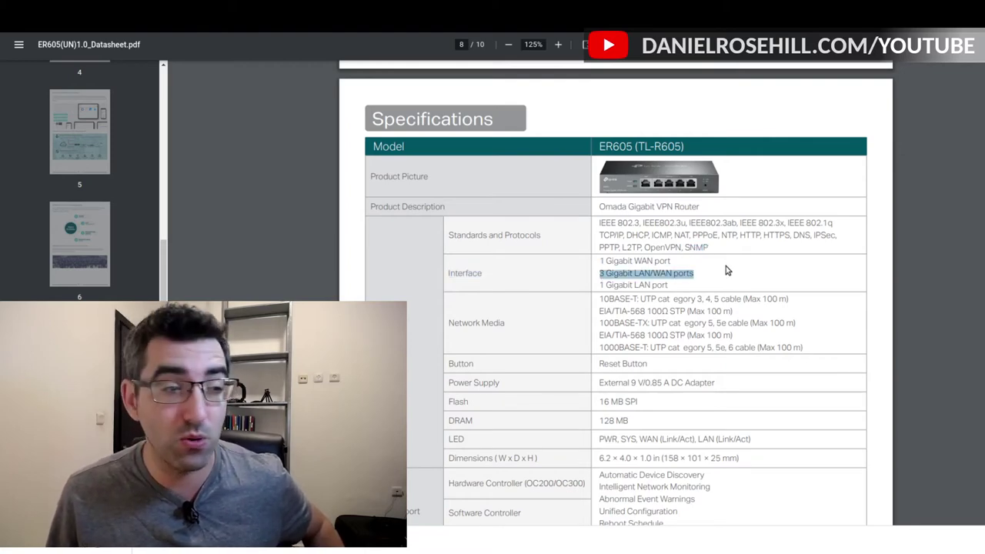
{"action": "left_click", "coordinate": [750, 267]}
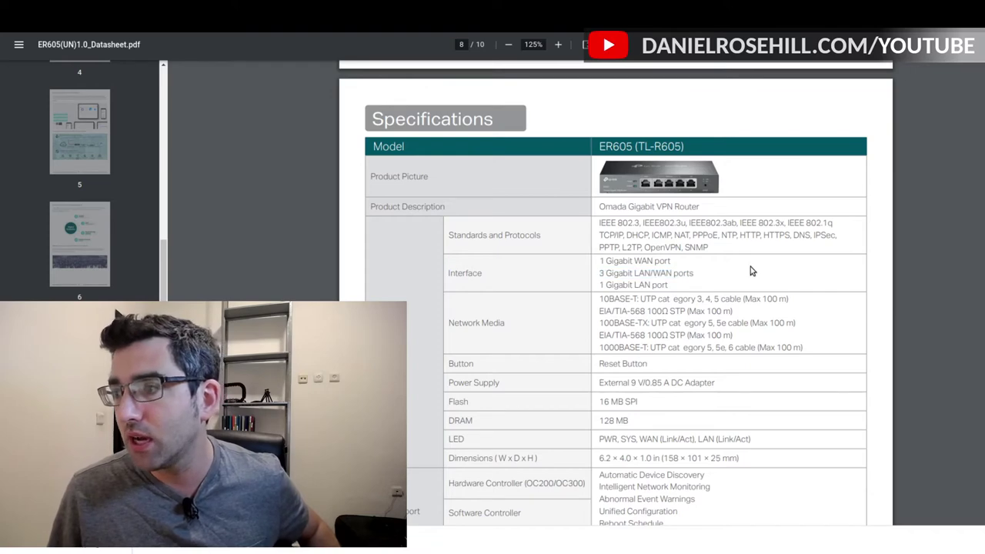
{"action": "scroll", "coordinate": [570, 267], "scroll_direction": "down", "scroll_amount": 3}
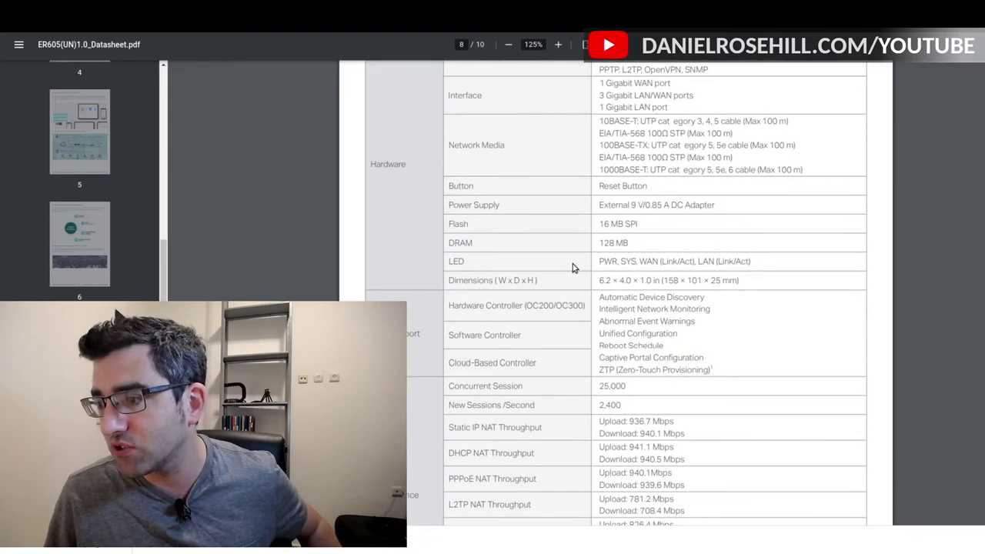
{"action": "scroll", "coordinate": [572, 267], "scroll_direction": "up", "scroll_amount": 2}
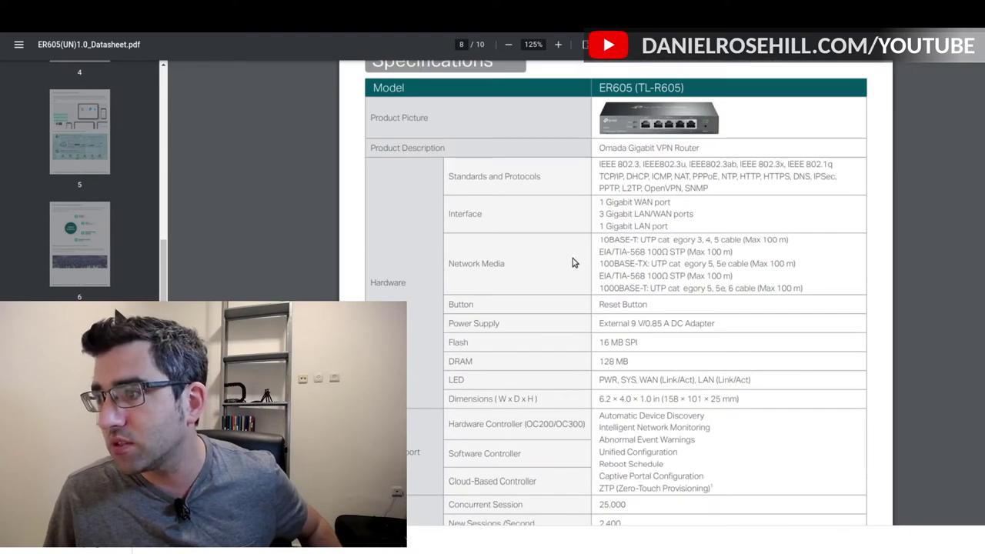
{"action": "left_click_drag", "start_coordinate": [607, 203], "coordinate": [622, 209]}
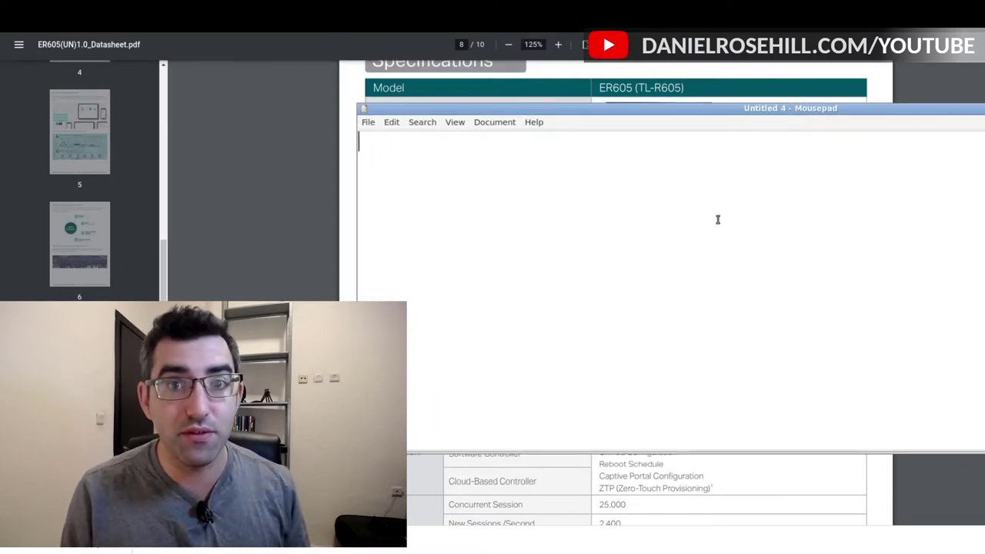
Write "10/100 Mbps" as the first line of the blank text note
{"action": "type", "text": "10"}
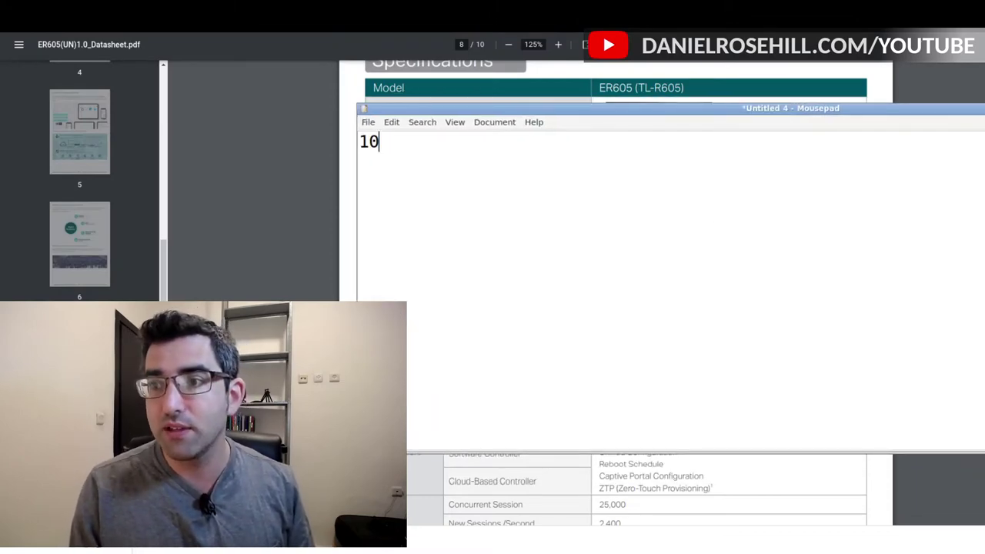
{"action": "key", "text": "Return"}
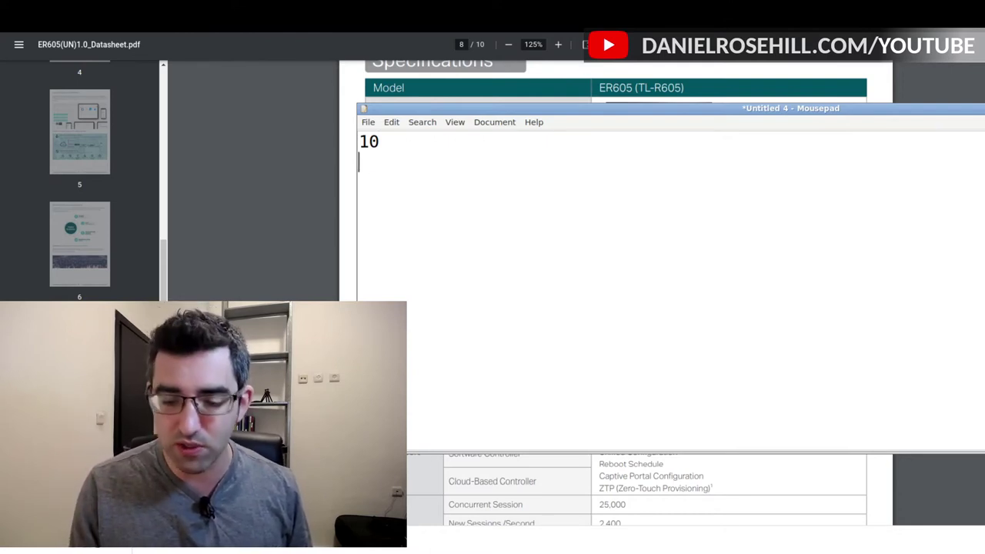
{"action": "key", "text": "BackSpace"}
{"action": "type", "text": "/100"}
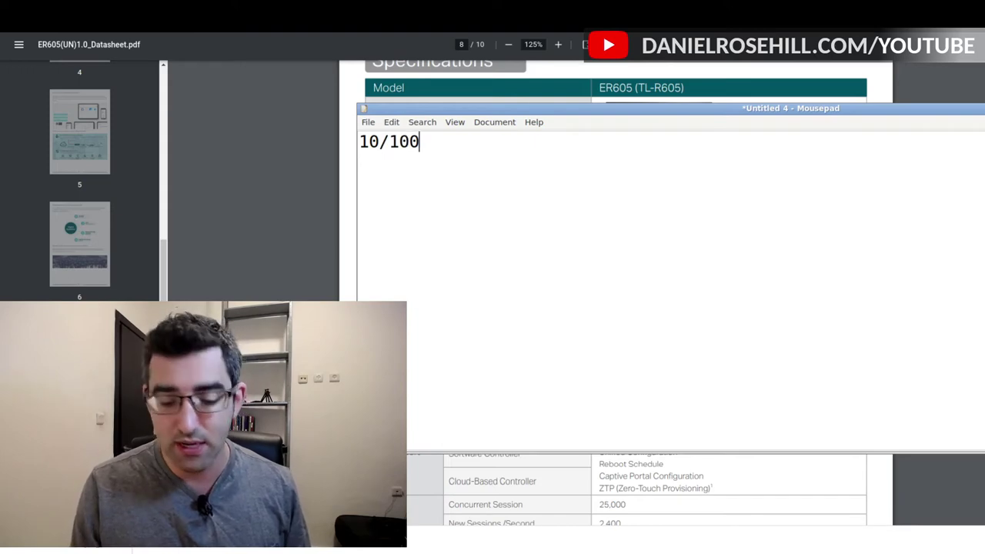
{"action": "type", "text": " <bps"}
{"action": "key", "text": "BackSpace"}
{"action": "key", "text": "BackSpace"}
{"action": "key", "text": "BackSpace"}
{"action": "key", "text": "BackSpace"}
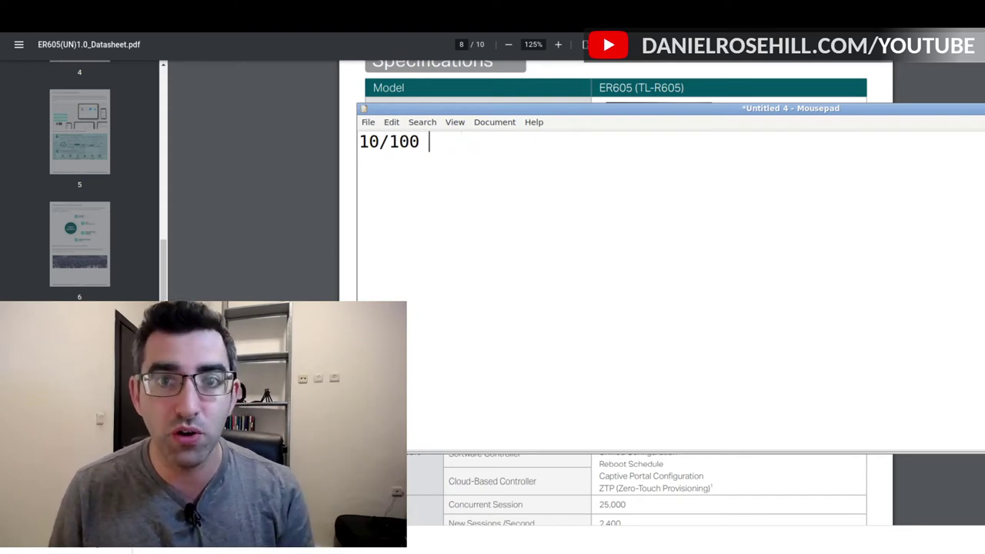
{"action": "type", "text": "Mbps"}
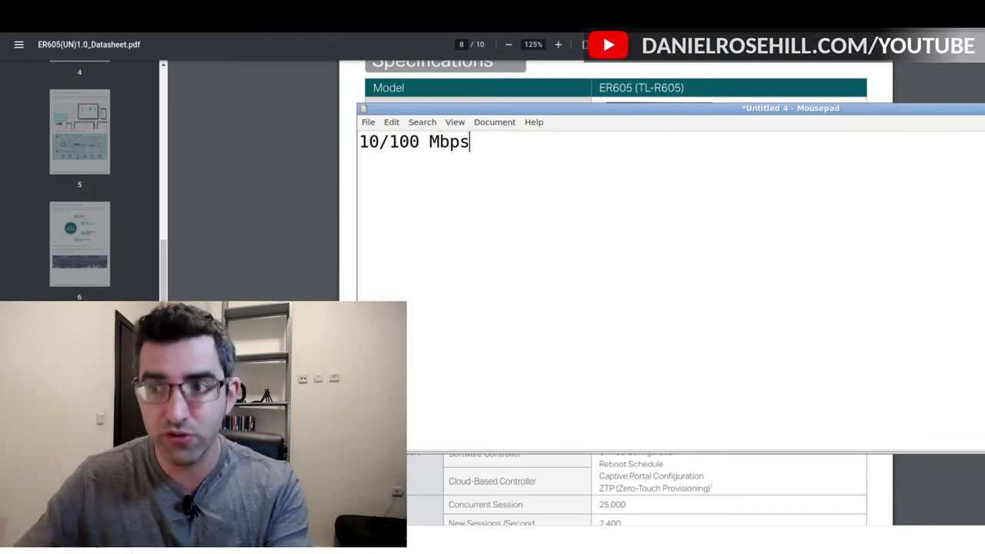
Add a second line reading "1,000 GBE" below the 10/100 Mbps entry
{"action": "key", "text": "Return"}
{"action": "type", "text": "1,000 giba"}
{"action": "key", "text": "BackSpace"}
{"action": "key", "text": "BackSpace"}
{"action": "key", "text": "BackSpace"}
{"action": "key", "text": "BackSpace"}
{"action": "type", "text": "GBE"}
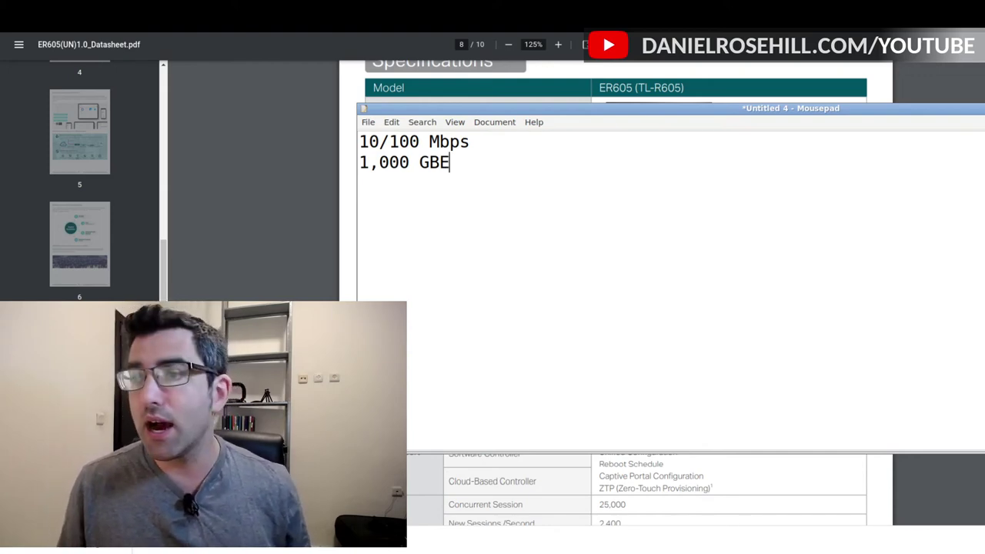
Rewrite the note's second line as "1 Gb"
{"action": "key", "text": "BackSpace"}
{"action": "key", "text": "BackSpace"}
{"action": "key", "text": "BackSpace"}
{"action": "key", "text": "BackSpace"}
{"action": "key", "text": "BackSpace"}
{"action": "key", "text": "BackSpace"}
{"action": "key", "text": "BackSpace"}
{"action": "key", "text": "BackSpace"}
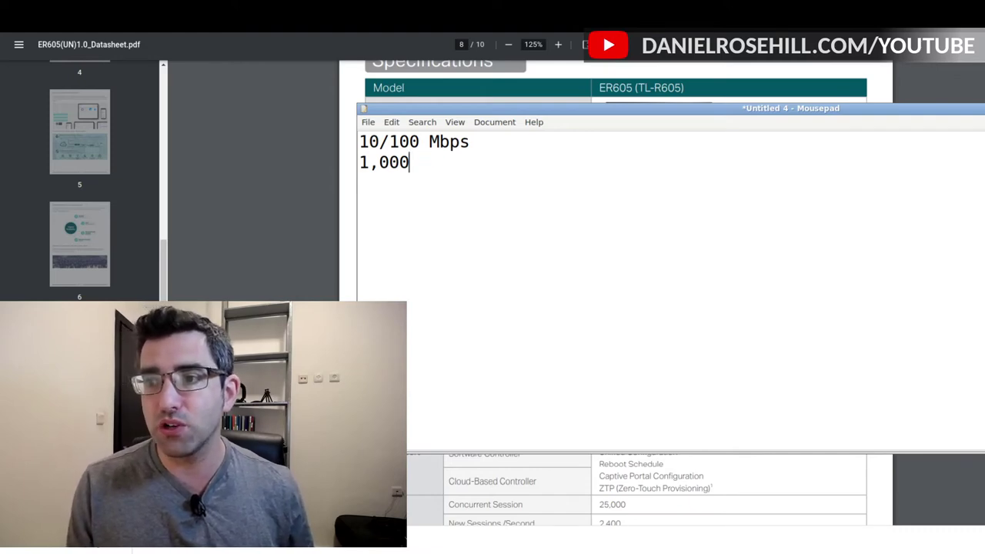
{"action": "type", "text": "Hn"}
{"action": "key", "text": "BackSpace"}
{"action": "key", "text": "BackSpace"}
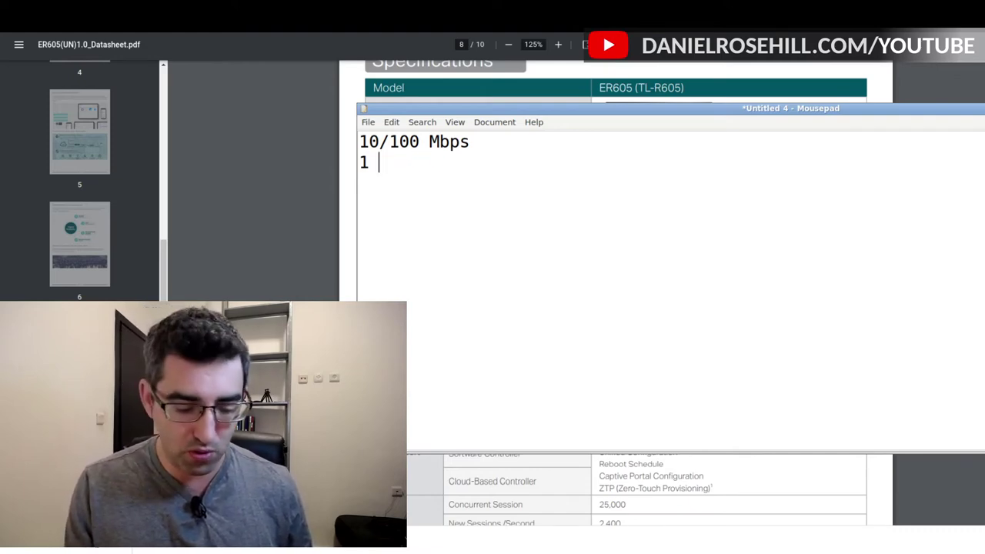
{"action": "type", "text": "gb"}
{"action": "key", "text": "BackSpace"}
{"action": "key", "text": "BackSpace"}
{"action": "key", "text": "BackSpace"}
{"action": "type", "text": "Gb"}
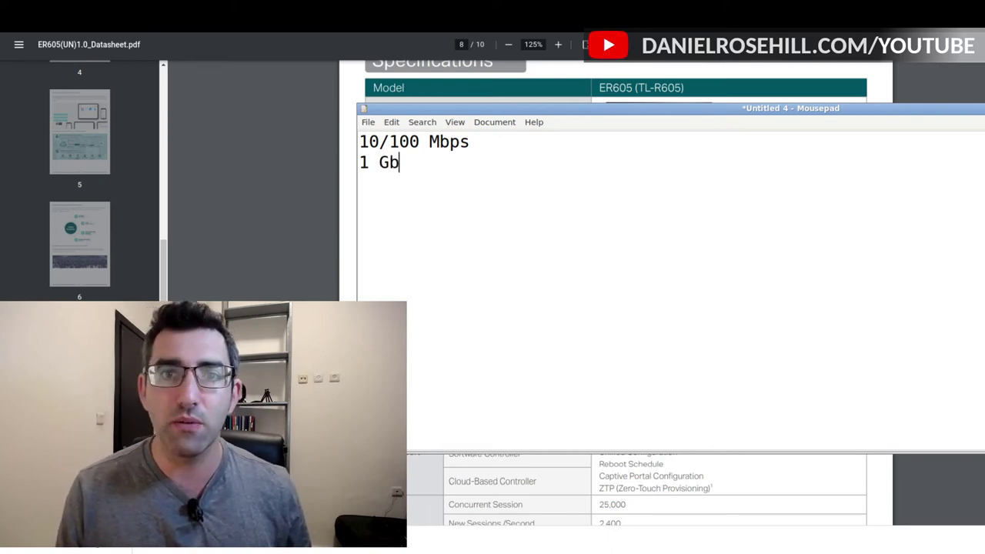
Add a third line to the note reading "10 Gb - Cat 7"
{"action": "key", "text": "Return"}
{"action": "type", "text": "10 Gb"}
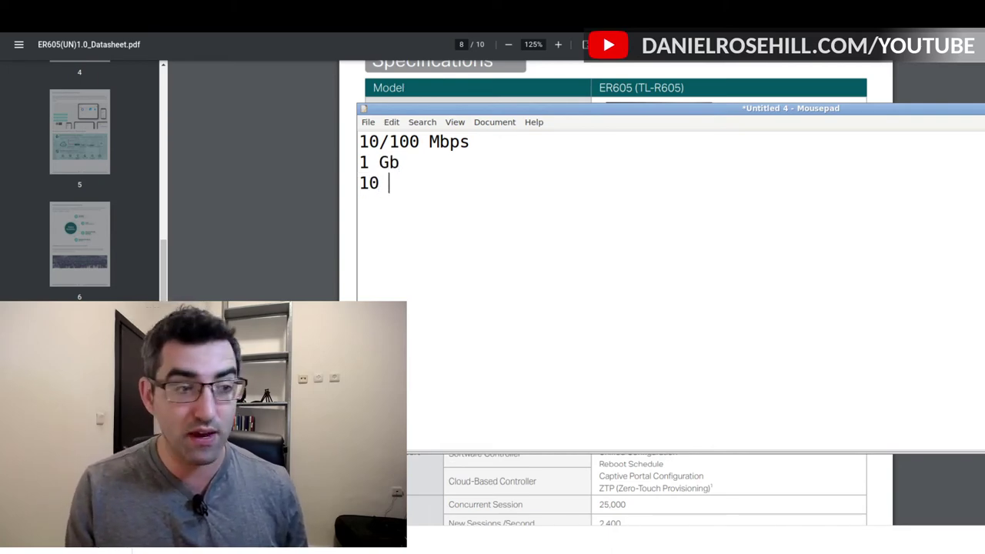
{"action": "left_click", "coordinate": [399, 162]}
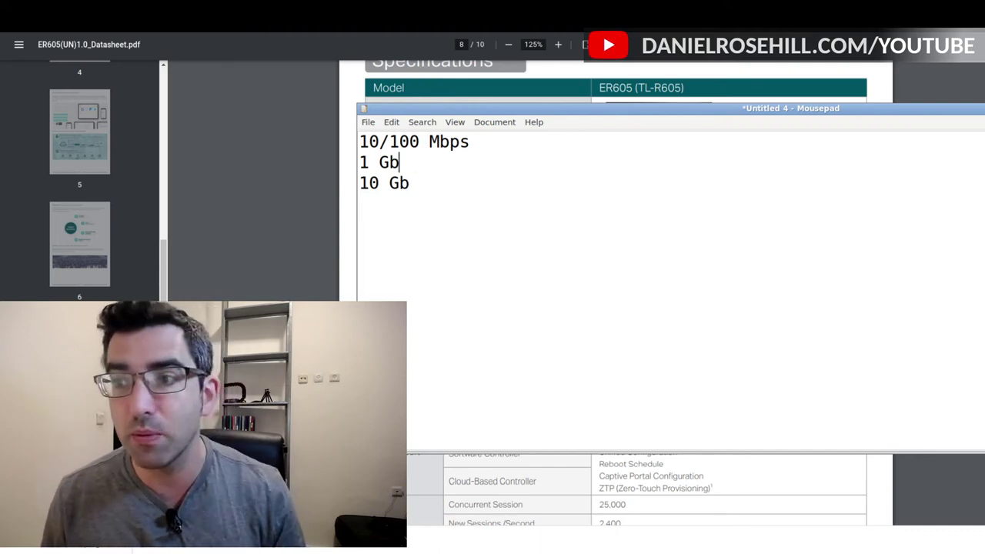
{"action": "left_click", "coordinate": [419, 183]}
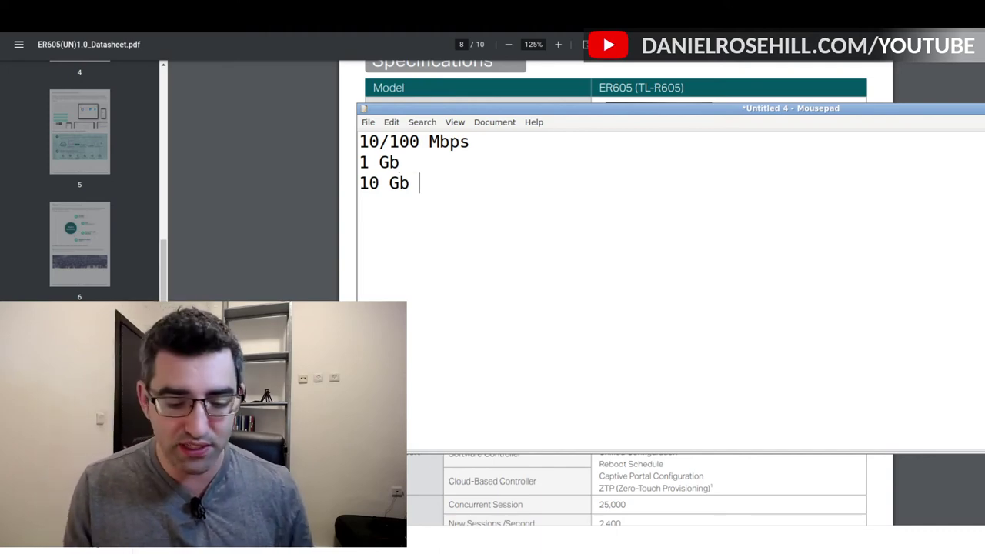
{"action": "type", "text": "- Cat 7"}
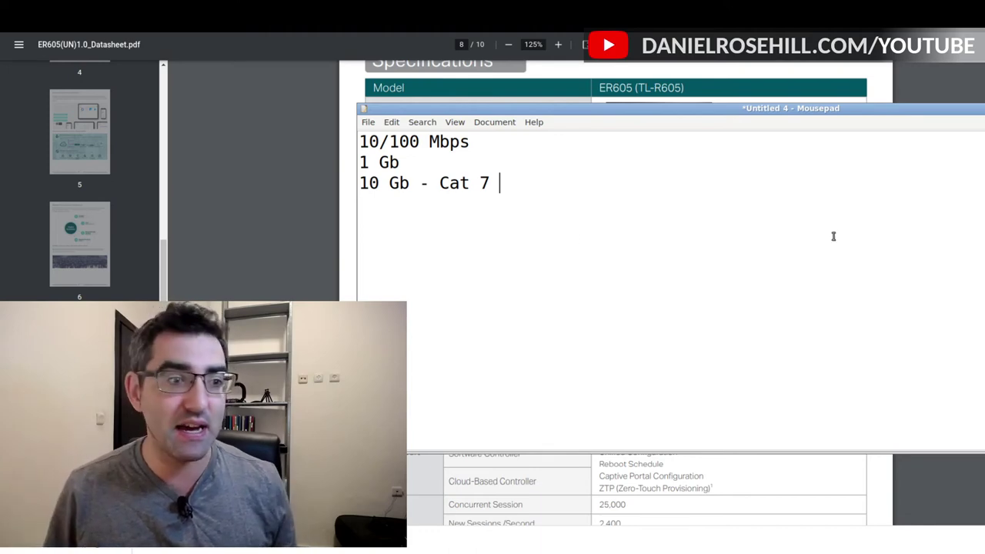
Return to the ER605 datasheet and examine the NAT throughput rows in the Performance section on page 8, marking the Static IP entry
{"action": "left_click", "coordinate": [306, 230]}
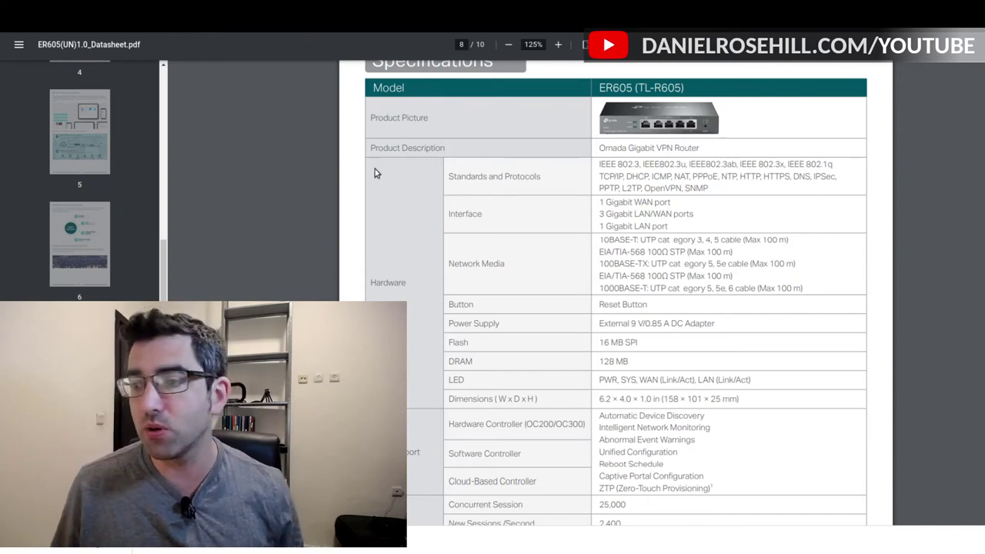
{"action": "scroll", "coordinate": [602, 266], "scroll_direction": "down", "scroll_amount": 5}
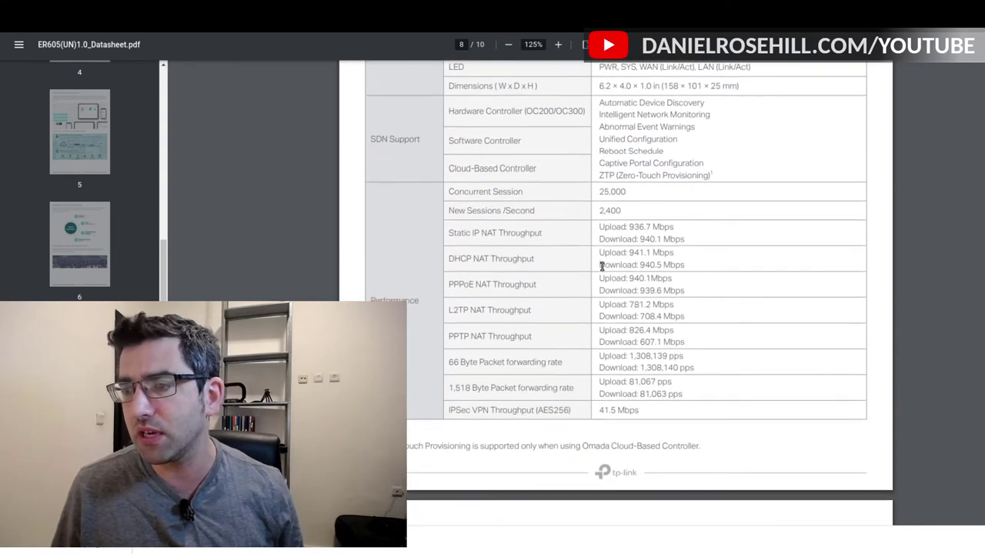
{"action": "scroll", "coordinate": [600, 264], "scroll_direction": "up", "scroll_amount": 2}
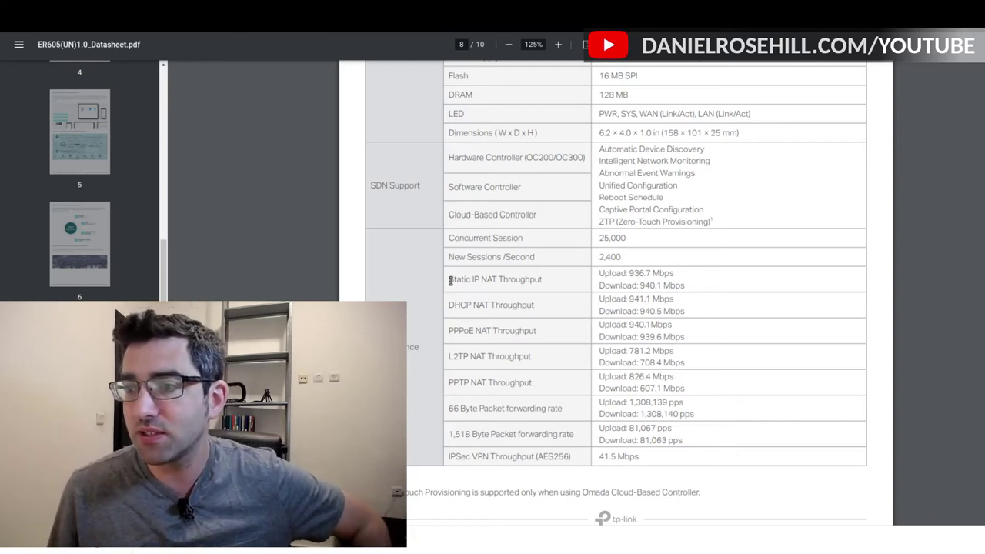
{"action": "left_click_drag", "start_coordinate": [450, 280], "coordinate": [688, 293]}
{"action": "left_click", "coordinate": [675, 300]}
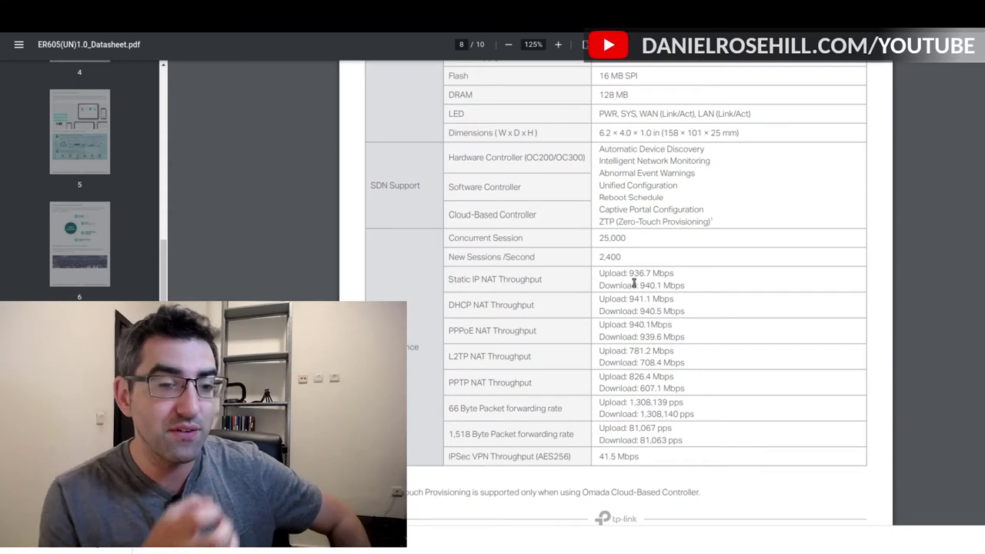
{"action": "scroll", "coordinate": [608, 277], "scroll_direction": "up", "scroll_amount": 1}
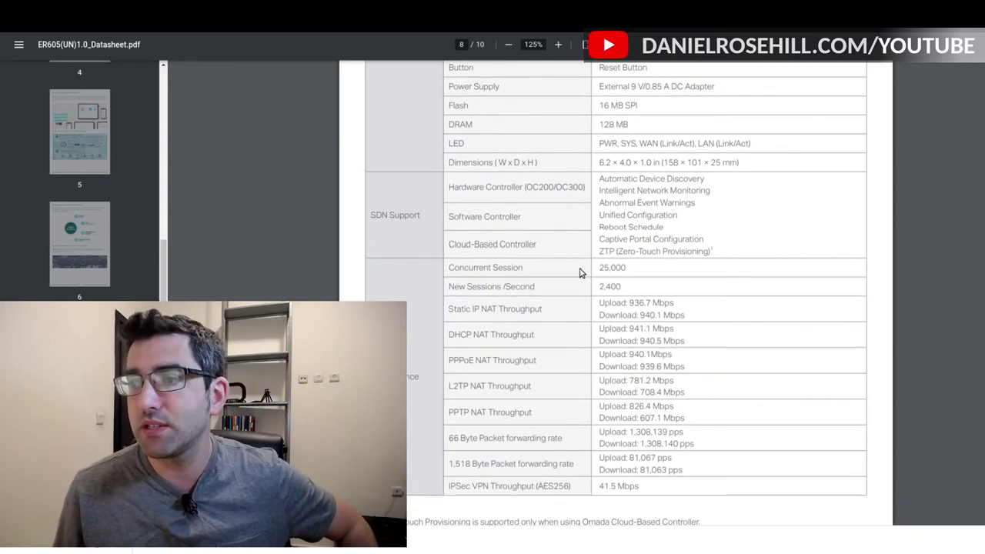
{"action": "scroll", "coordinate": [476, 311], "scroll_direction": "down", "scroll_amount": 1}
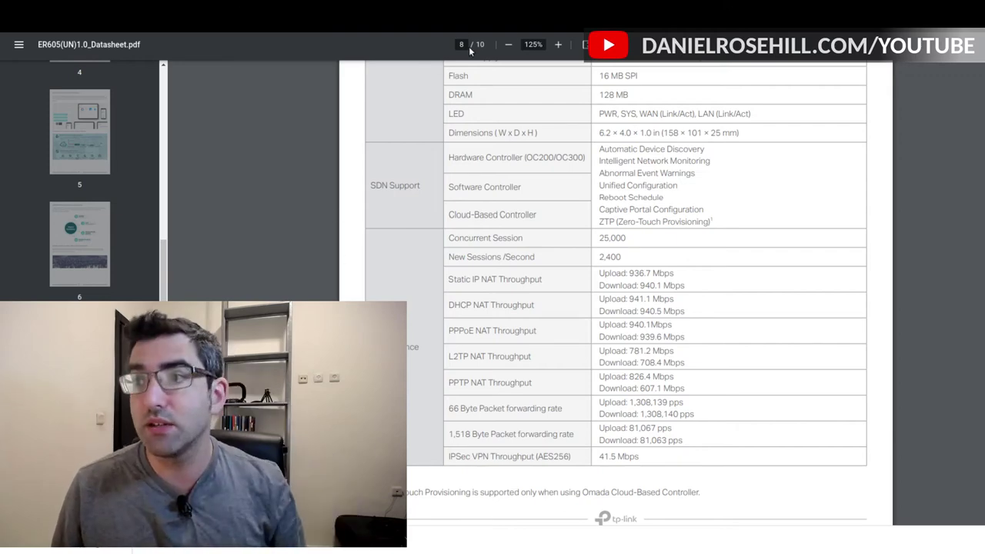
Switch to the TP-Link article "Why your tested throughput is different from our NAT Throughput?" and read its explanation of the testing tools
{"action": "left_click", "coordinate": [528, 18]}
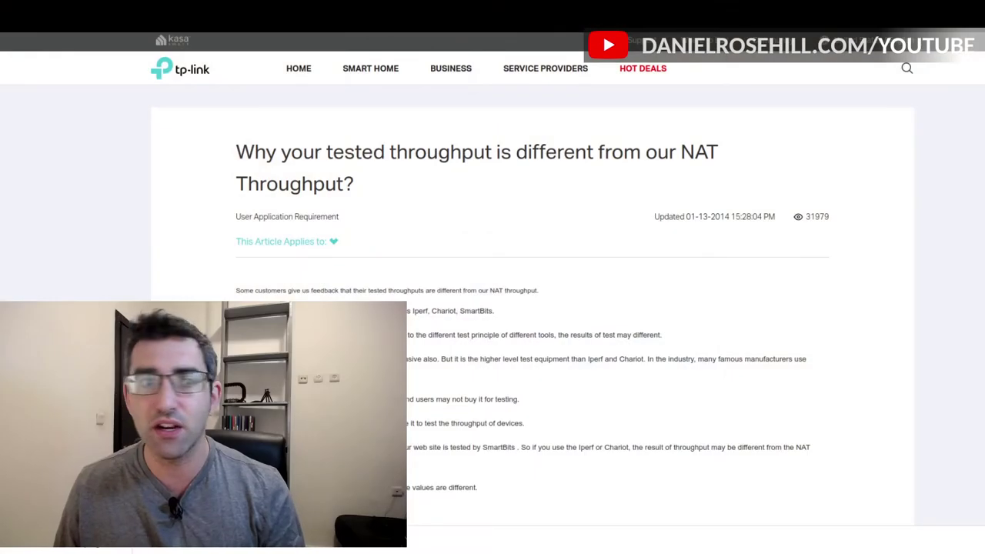
{"action": "scroll", "coordinate": [492, 308], "scroll_direction": "down", "scroll_amount": 1}
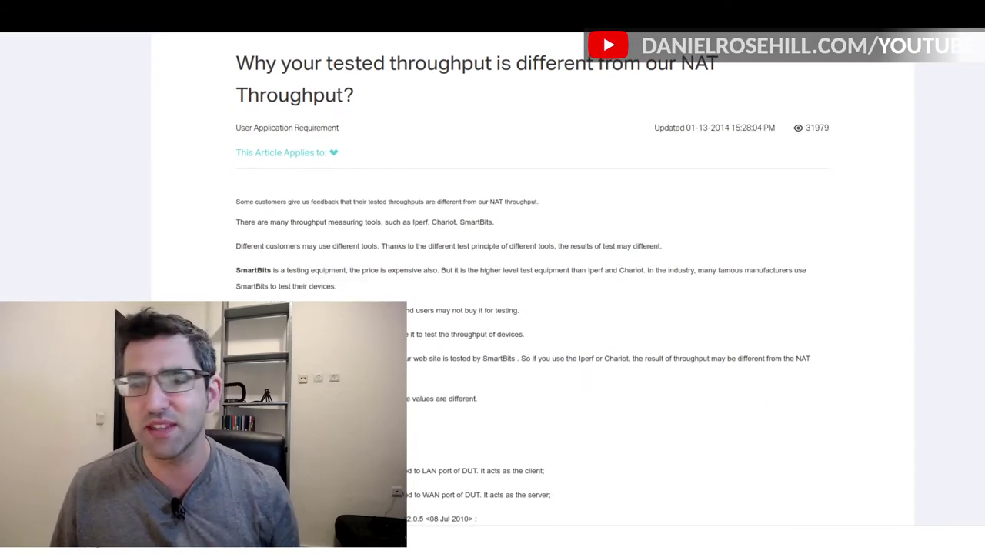
{"action": "scroll", "coordinate": [532, 276], "scroll_direction": "down", "scroll_amount": 1}
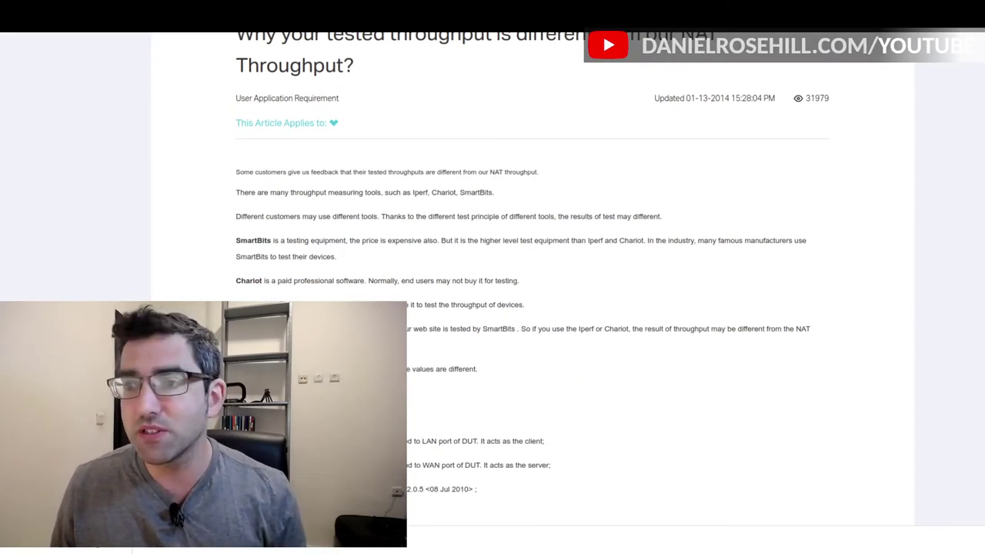